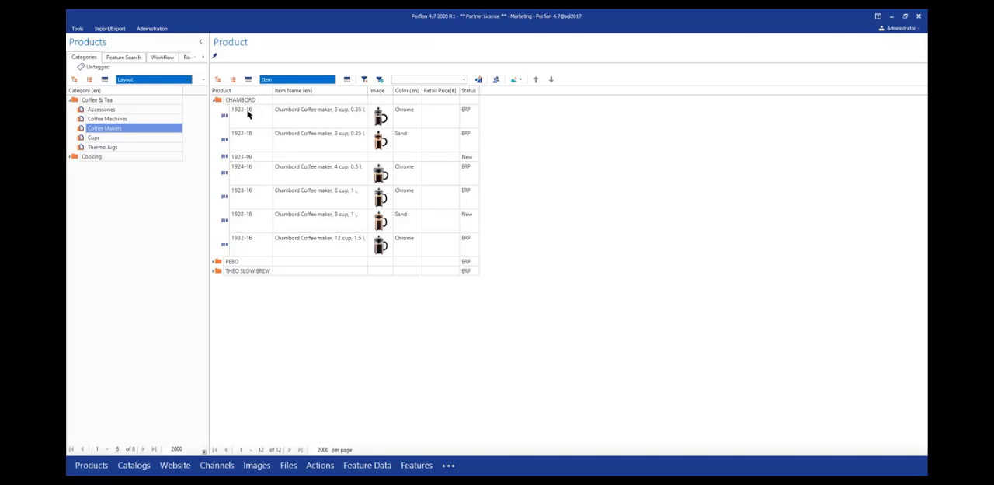
# - Open a comparison of products 1923-16 and 1923-18 from the CHAMBORD group
pyautogui.click(244, 114)
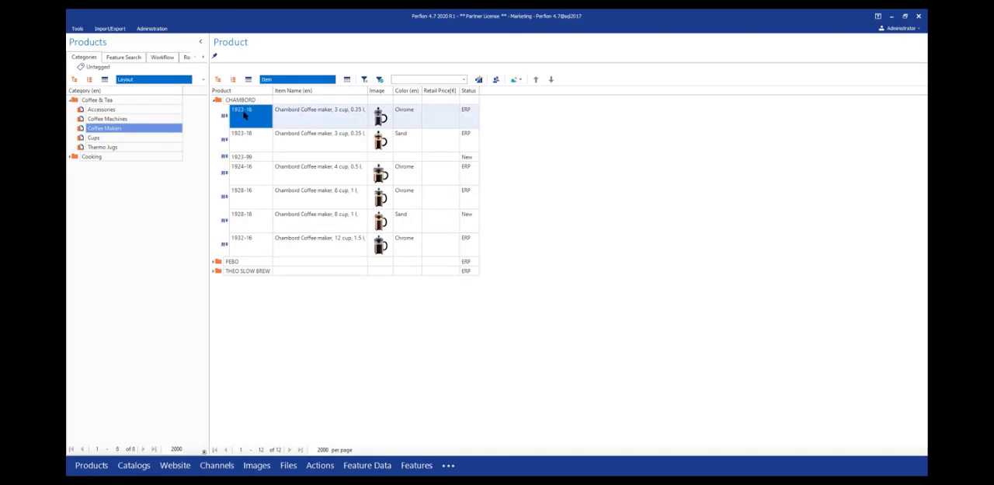
pyautogui.hotkey('shift', 'Down')
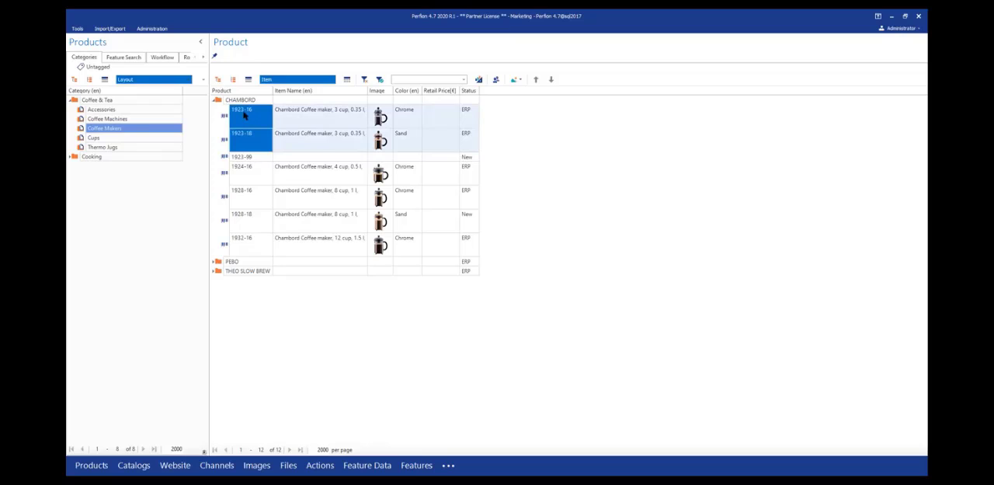
pyautogui.rightClick(244, 114)
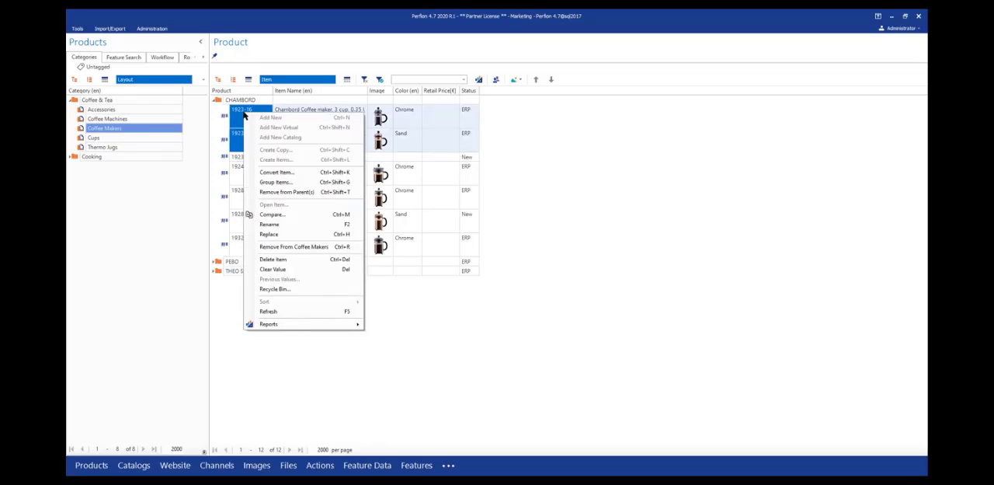
pyautogui.click(271, 214)
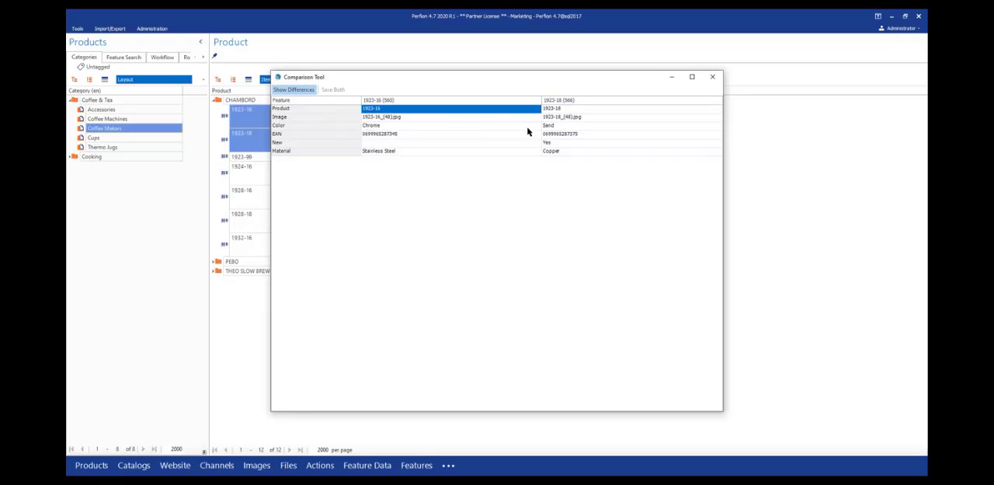
# - Copy the Color value Chrome from product 1923-16 to 1923-18 in the comparison
pyautogui.click(491, 129)
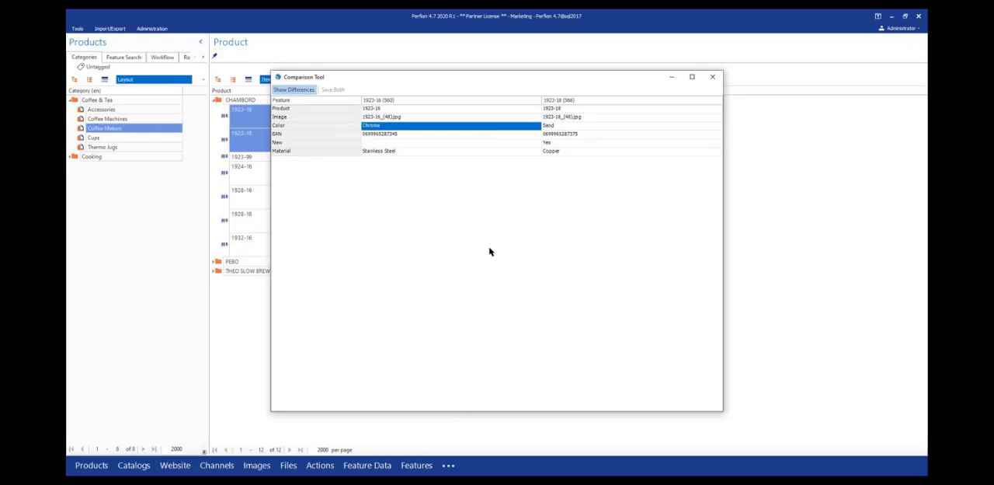
pyautogui.press('Right')
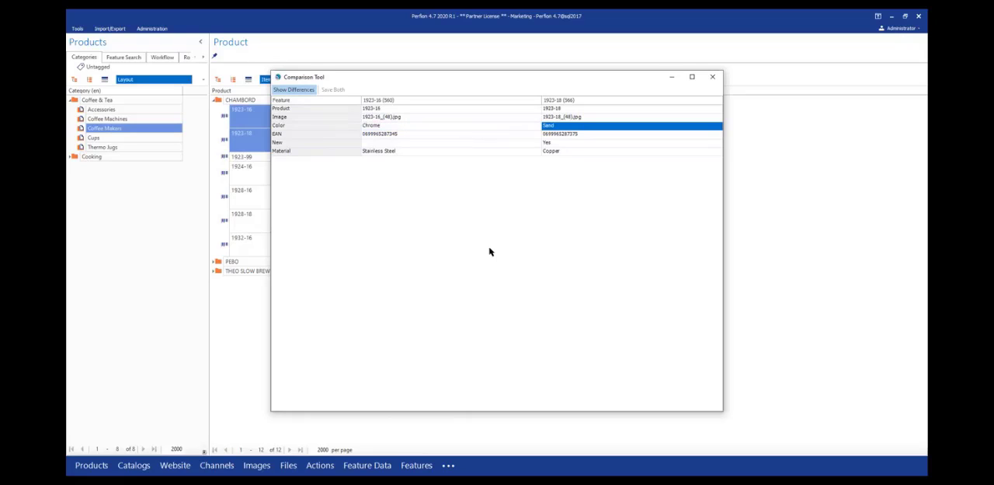
pyautogui.press('Left')
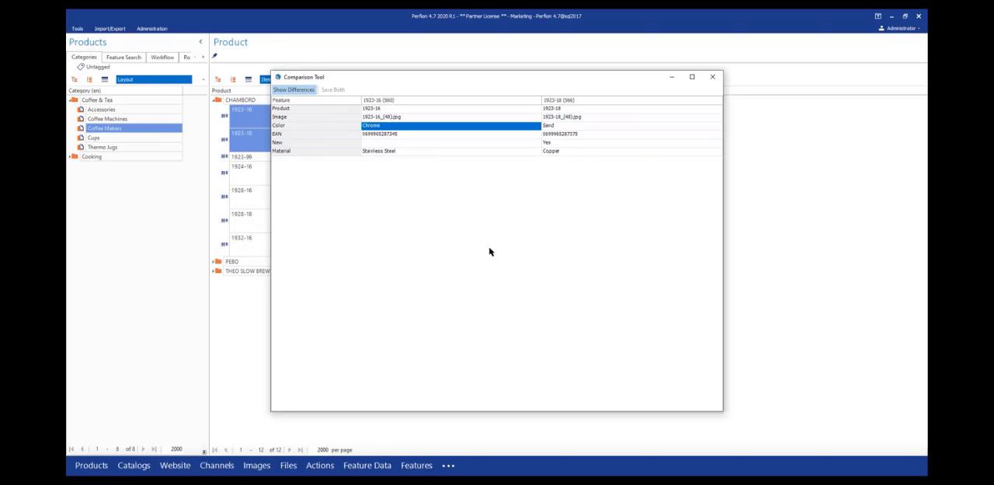
pyautogui.rightClick(398, 129)
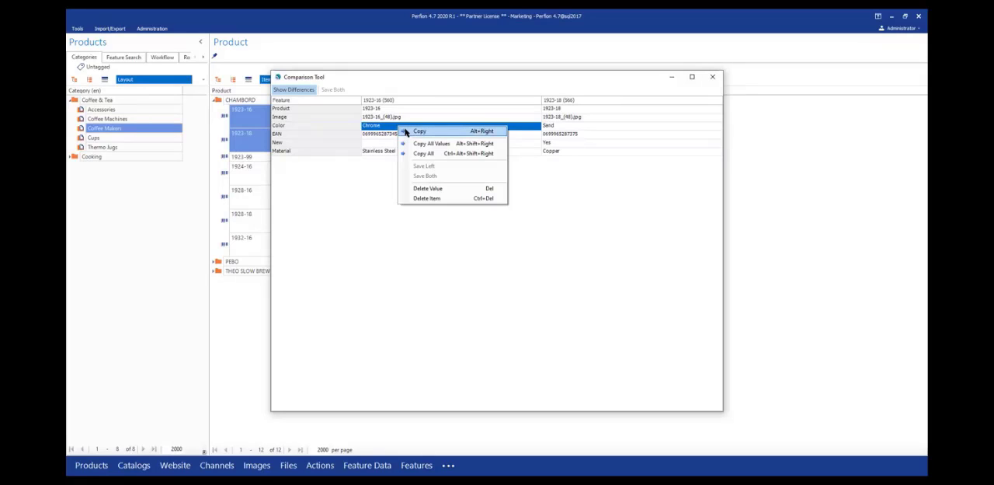
pyautogui.click(549, 125)
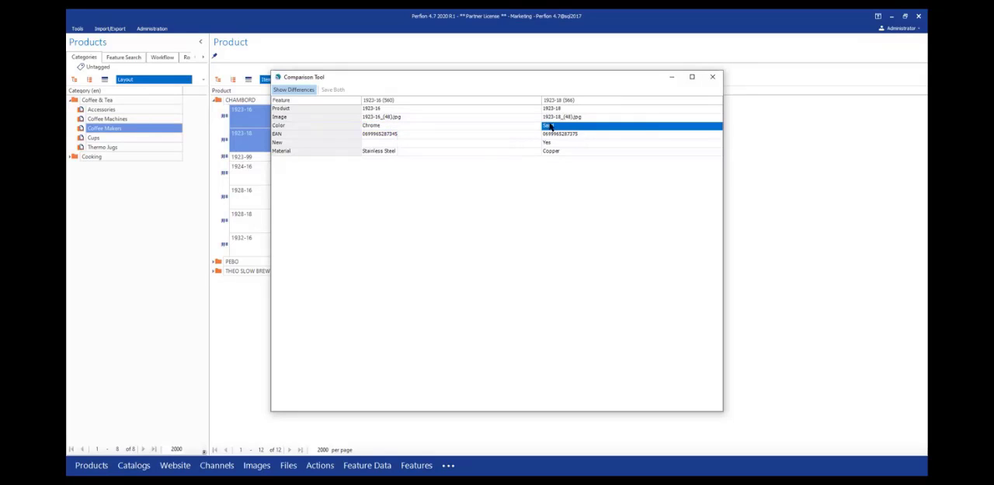
pyautogui.rightClick(549, 126)
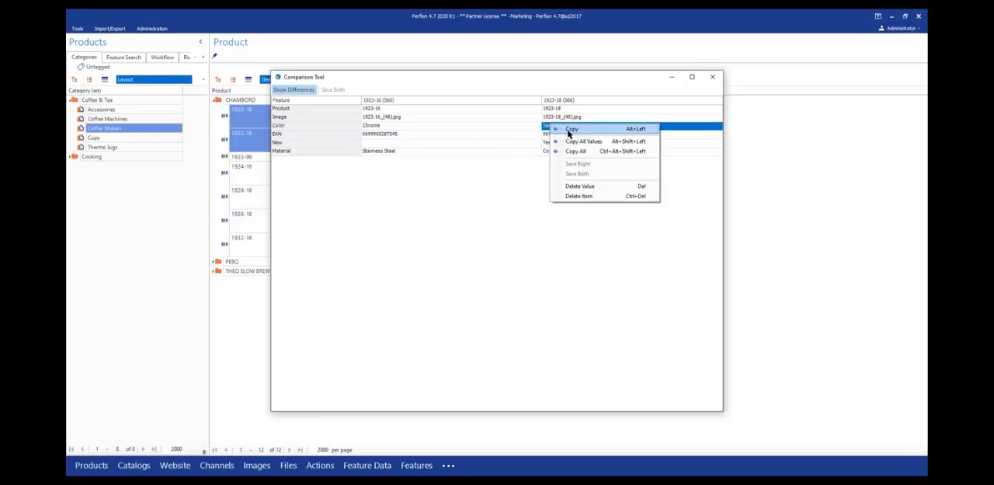
pyautogui.click(456, 128)
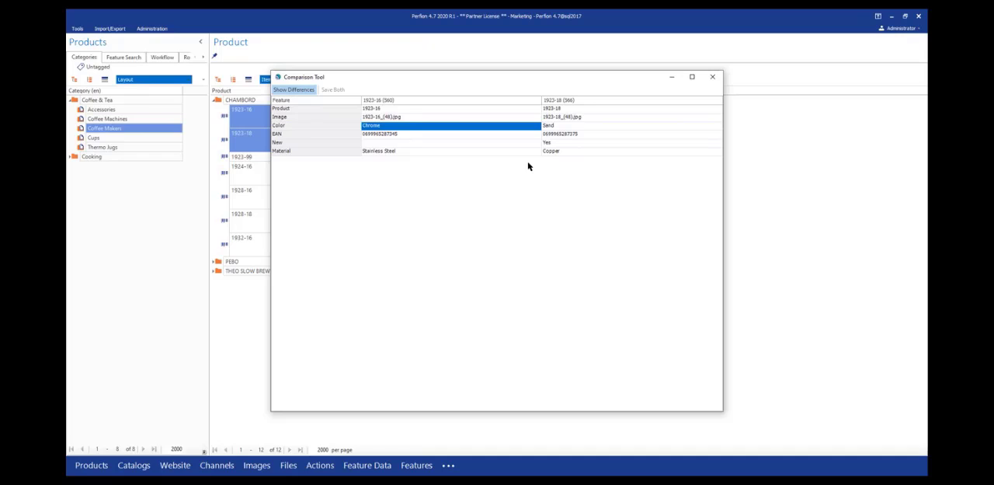
pyautogui.hotkey('alt', 'Right')
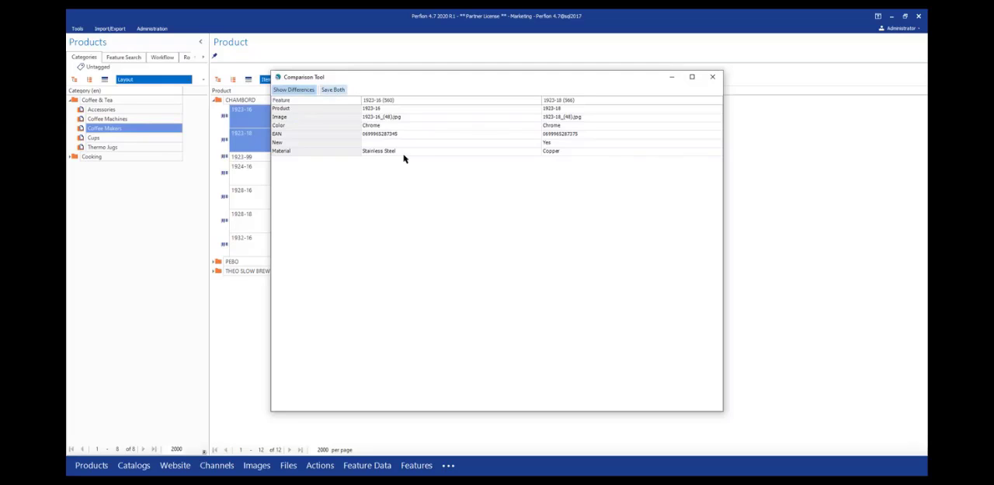
# - Show all features of both products instead of only the differences and review the full list
pyautogui.click(293, 90)
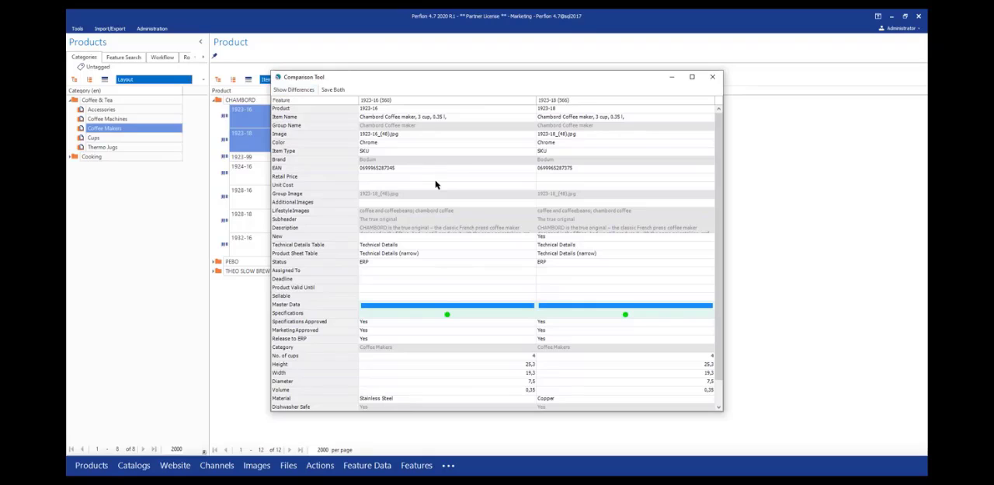
pyautogui.scroll(-1, 436, 184)
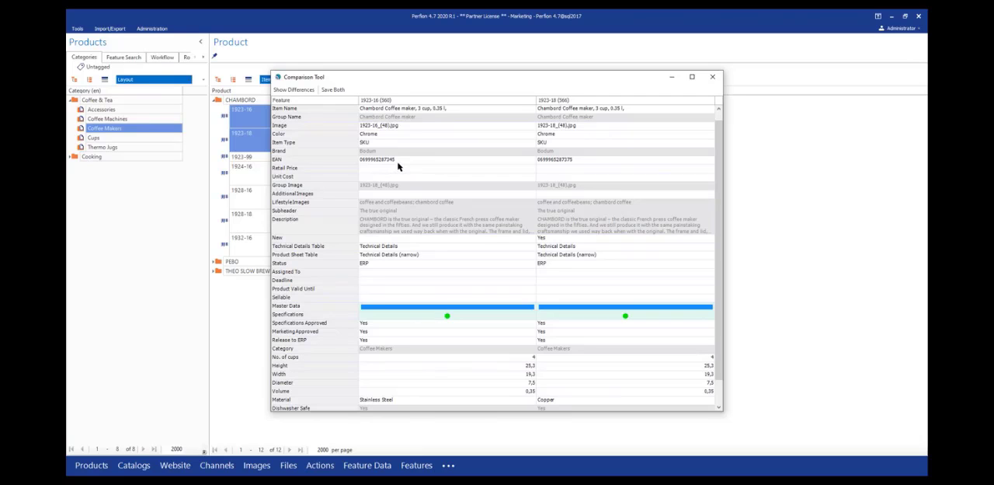
pyautogui.scroll(-1, 433, 263)
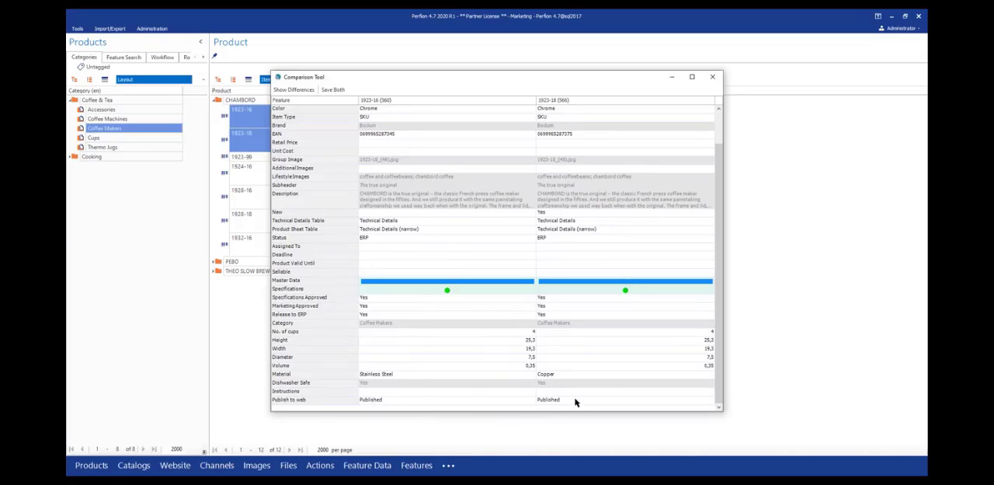
pyautogui.scroll(1, 457, 254)
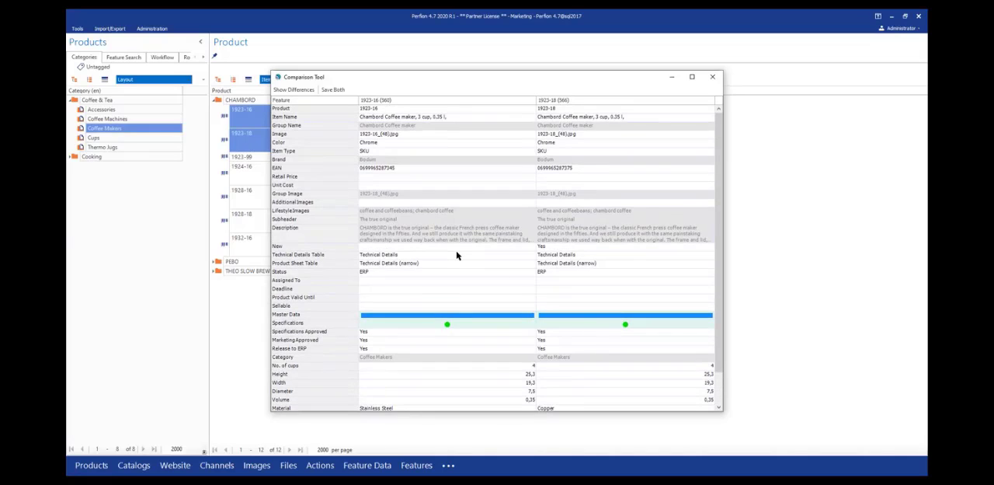
# - Close the comparison without saving any changes and clear the product selection
pyautogui.click(718, 76)
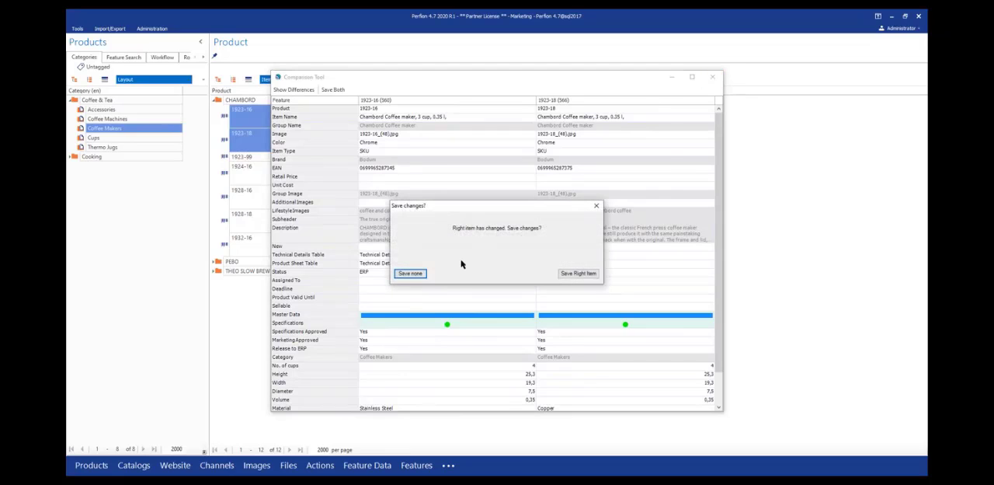
pyautogui.click(411, 273)
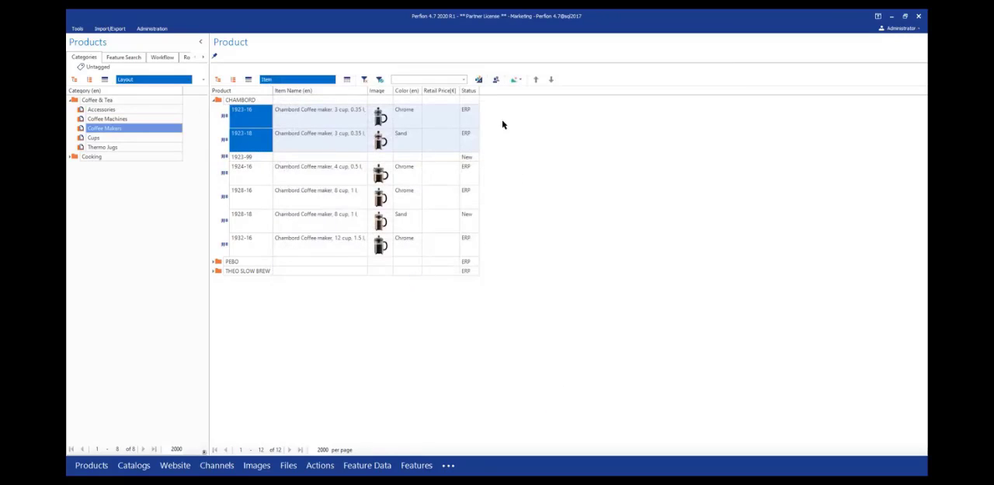
pyautogui.click(542, 177)
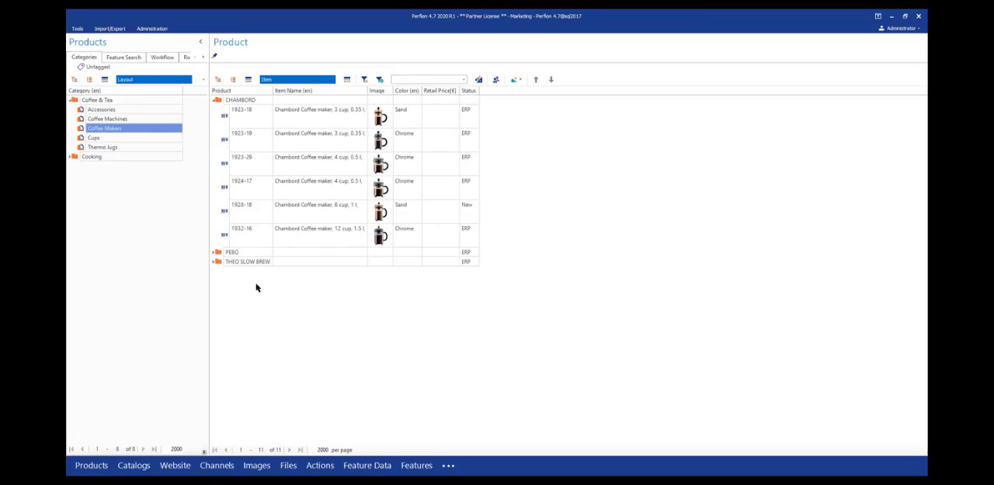
pyautogui.hotkey('ctrl', 'n')
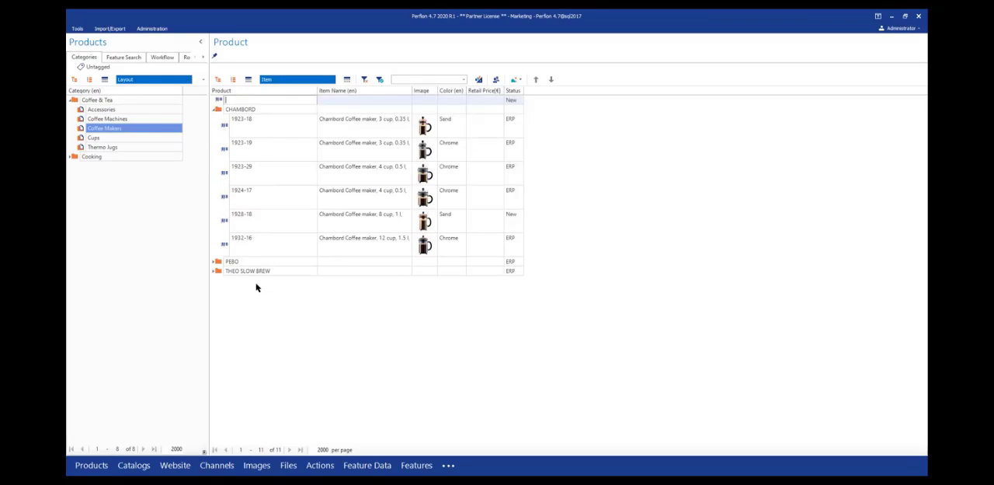
pyautogui.rightClick(222, 101)
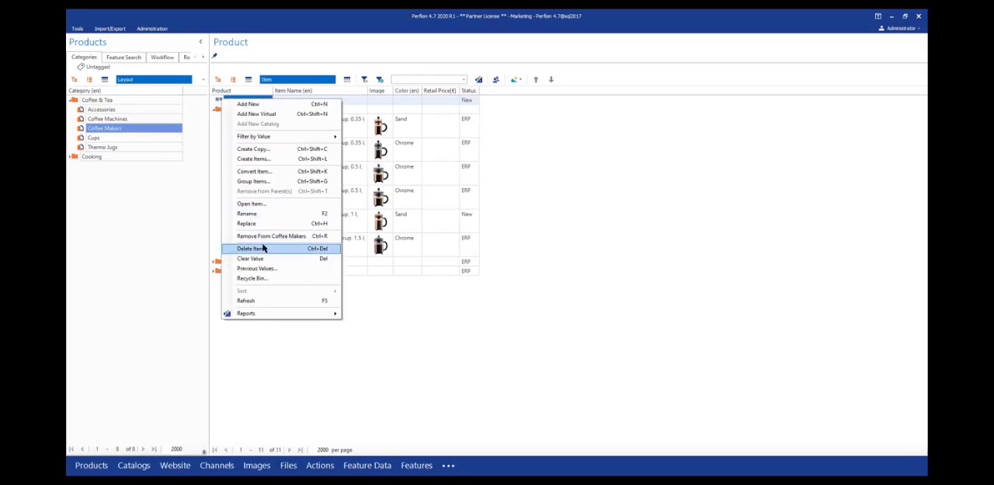
pyautogui.press('Escape')
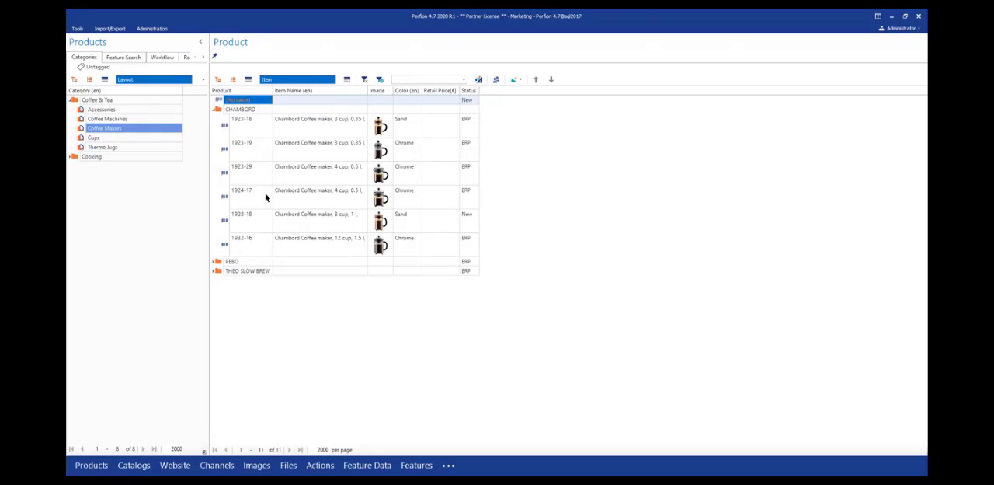
pyautogui.press('Delete')
pyautogui.press('Left')
pyautogui.press('Return')
# - Add a new product named 1923-99 inside the CHAMBORD group
pyautogui.click(250, 122)
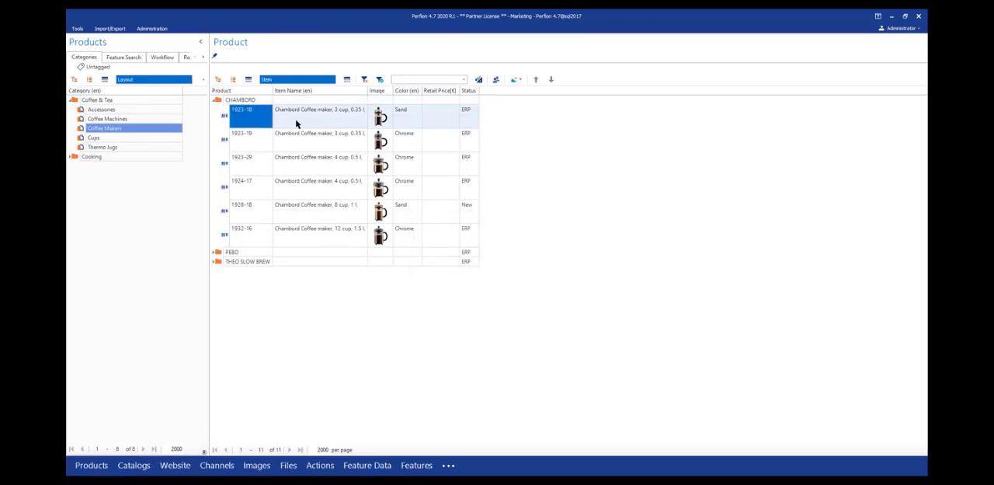
pyautogui.press('Insert')
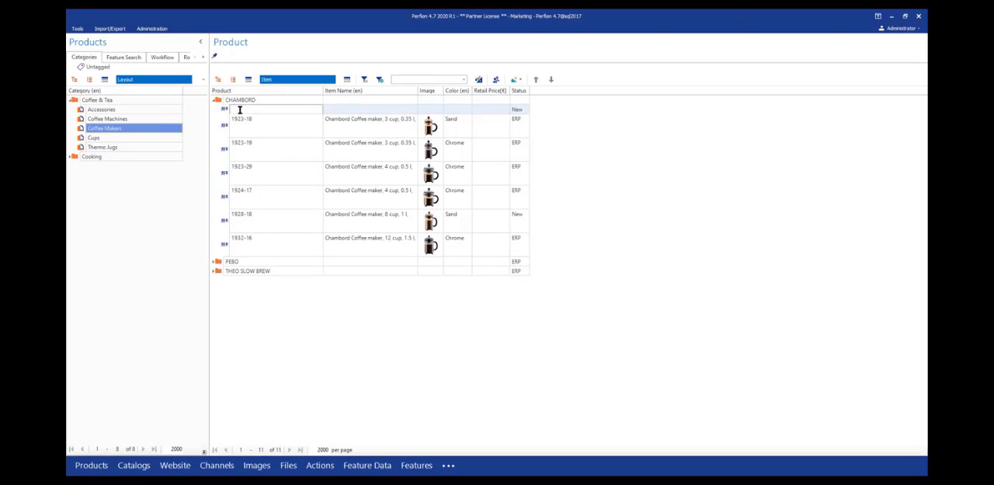
pyautogui.write('1923-99')
pyautogui.press('Return')
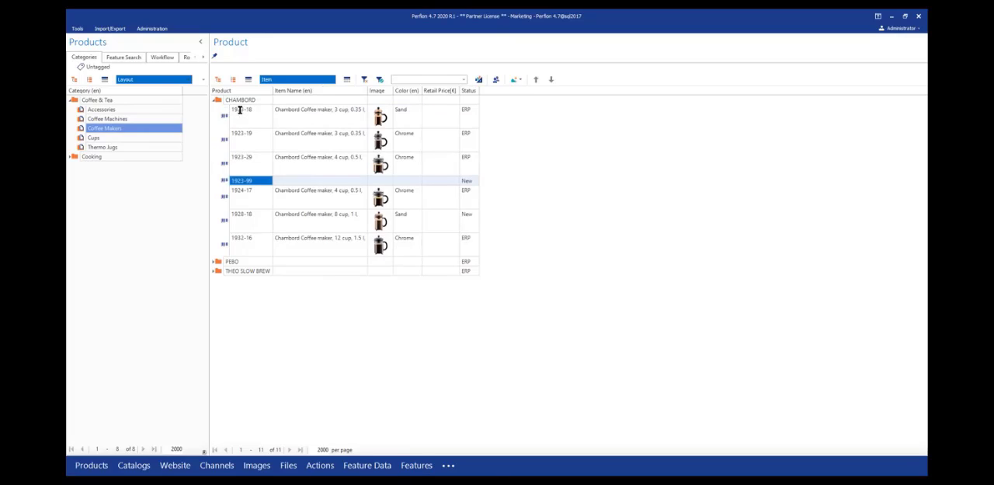
# - Open a comparison of products 1923-29 and 1923-99 from the CHAMBORD group
pyautogui.click(223, 173)
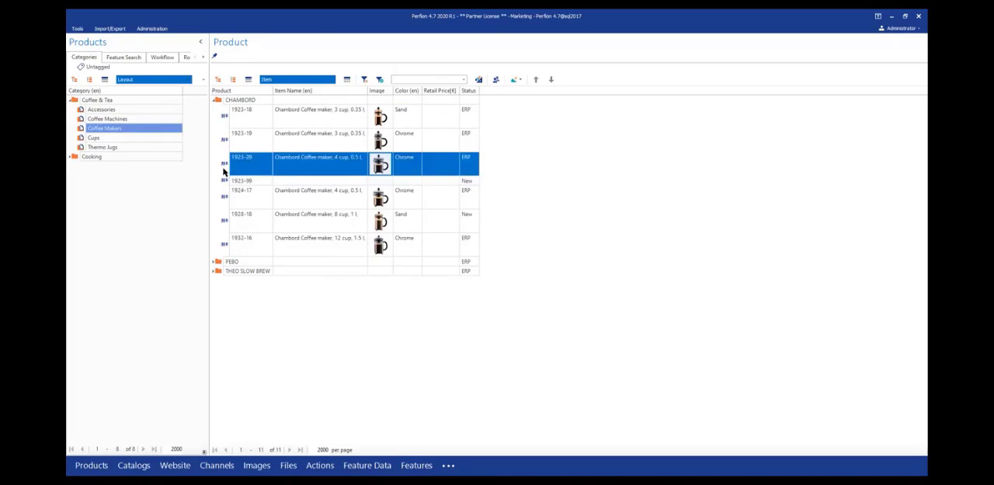
pyautogui.hotkey('shift', 'Down')
pyautogui.hotkey('shift', 'Down')
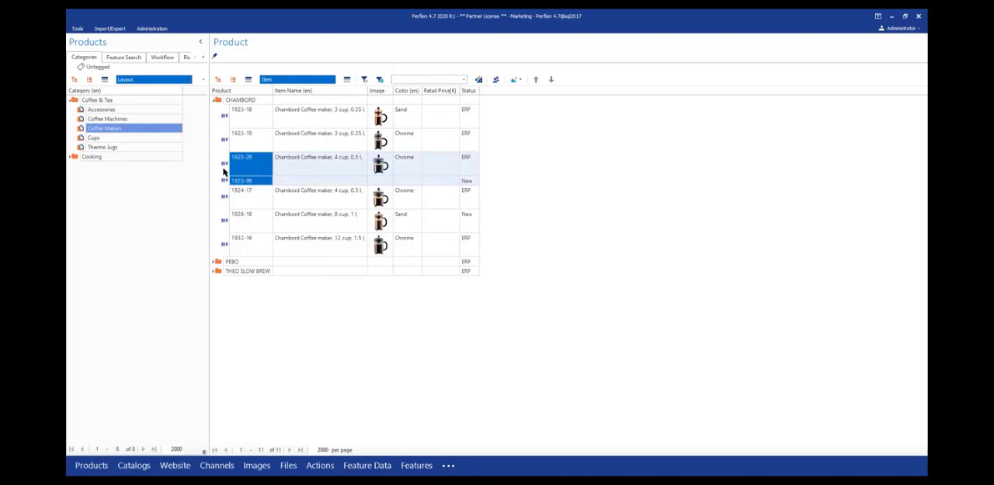
pyautogui.rightClick(223, 173)
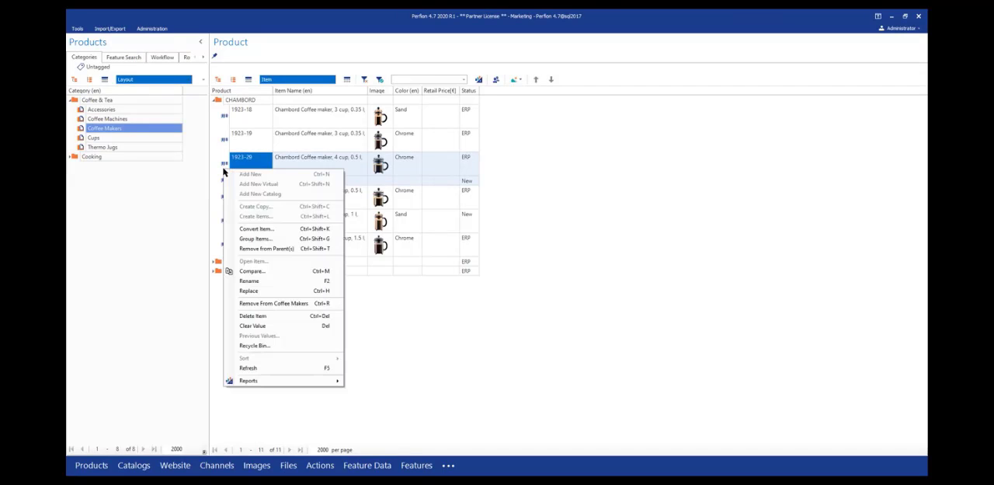
pyautogui.click(256, 273)
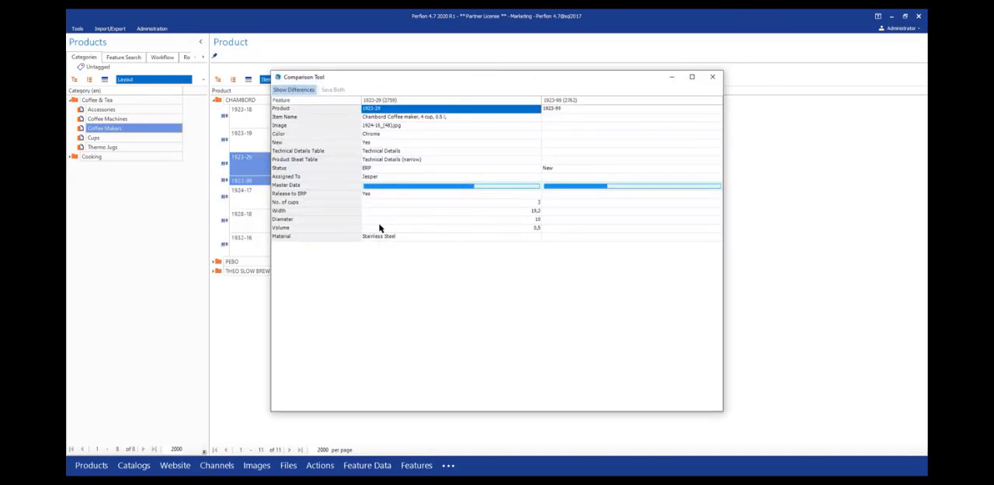
# - Copy the Item Name and Color values from product 1923-29 to 1923-99, skipping the image
pyautogui.click(507, 118)
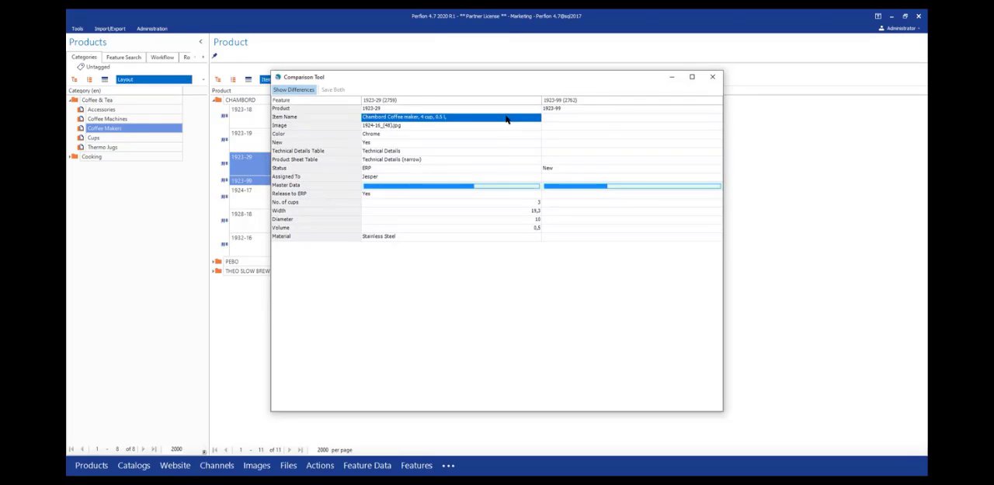
pyautogui.hotkey('alt', 'Right')
pyautogui.press('Down')
pyautogui.press('Down')
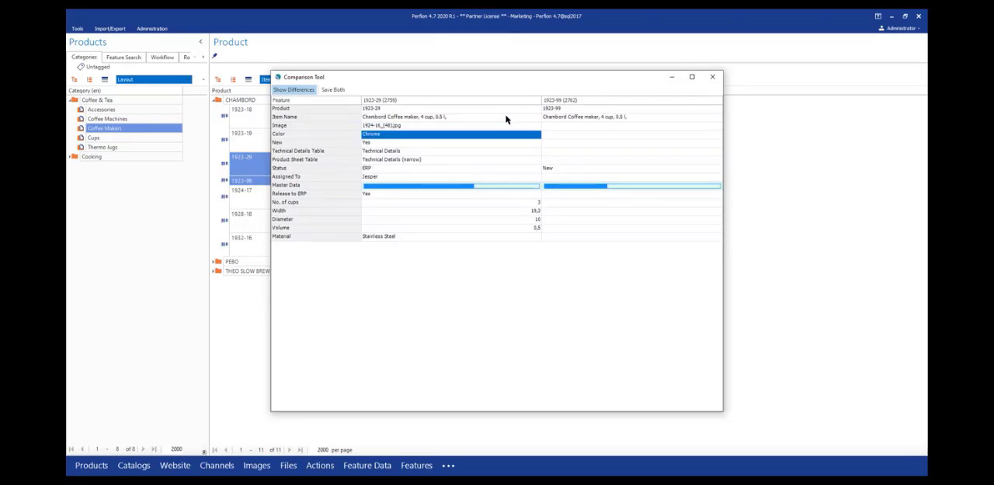
pyautogui.hotkey('alt', 'Right')
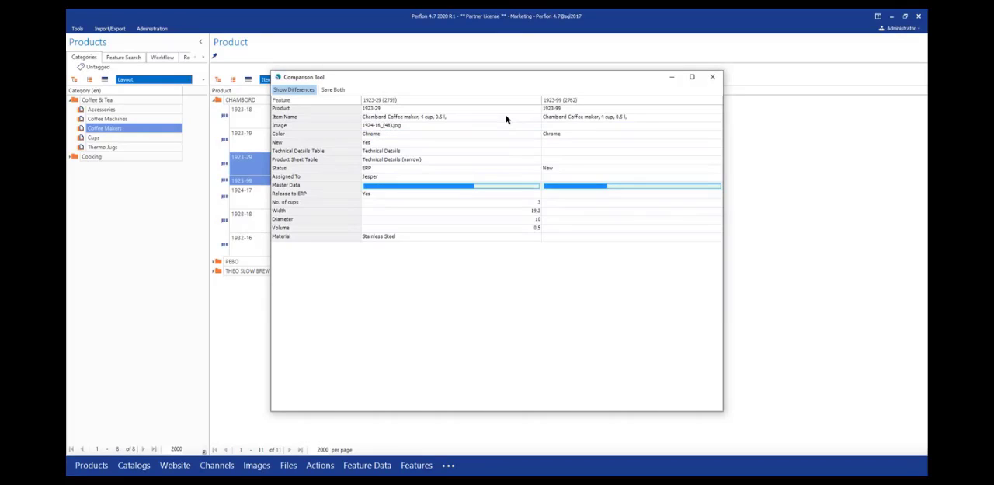
# - Copy the New, Technical Details Table and Product Sheet Table values from product 1923-29 to 1923-99
pyautogui.press('Down')
pyautogui.hotkey('alt', 'Right')
pyautogui.press('Down')
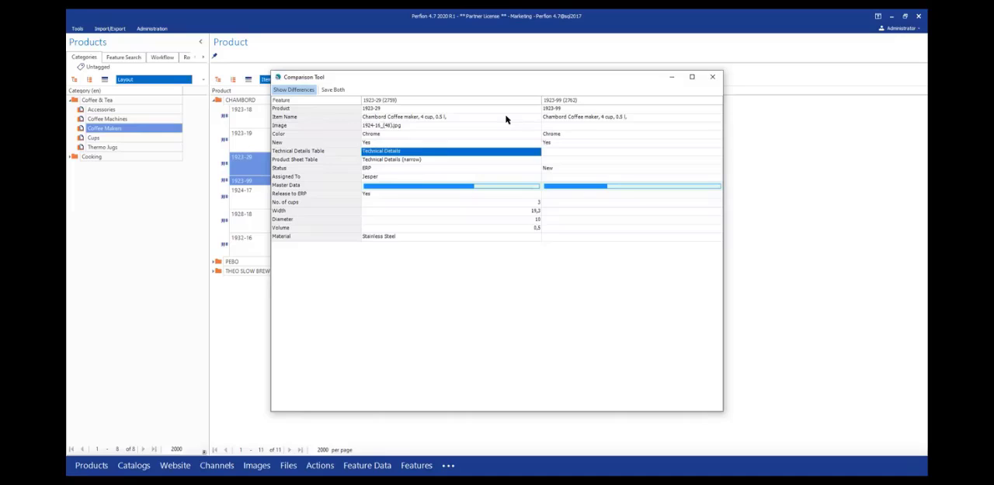
pyautogui.hotkey('alt', 'Right')
pyautogui.press('Down')
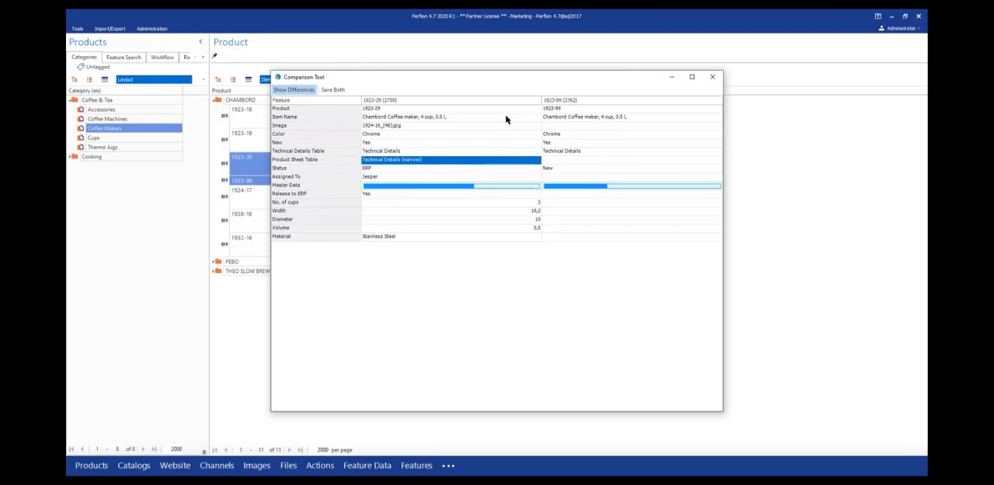
pyautogui.hotkey('alt', 'Right')
pyautogui.press('Down')
pyautogui.press('Down')
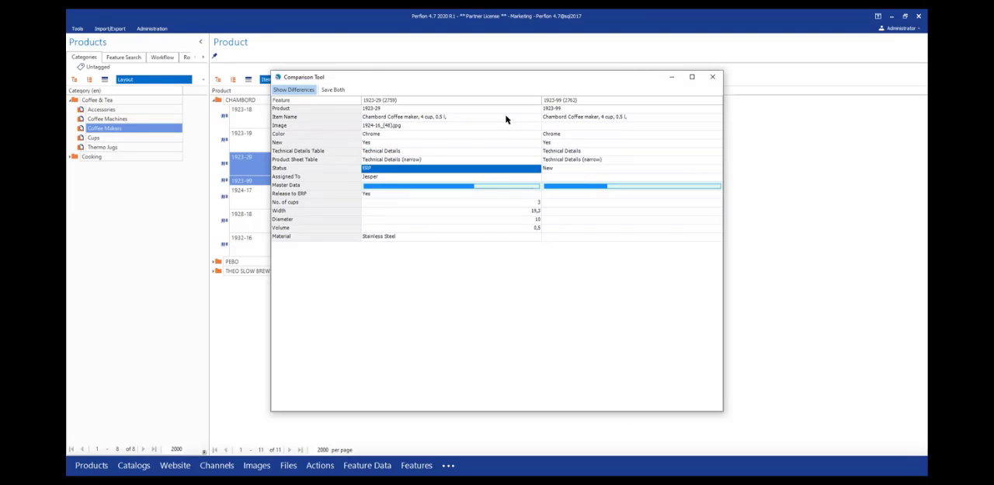
# - Copy the Assigned To and No. of cups values from product 1923-29 to 1923-99, skipping Status and Release to ERP
pyautogui.hotkey('alt', 'Right')
pyautogui.press('Down')
pyautogui.press('Down')
pyautogui.press('Down')
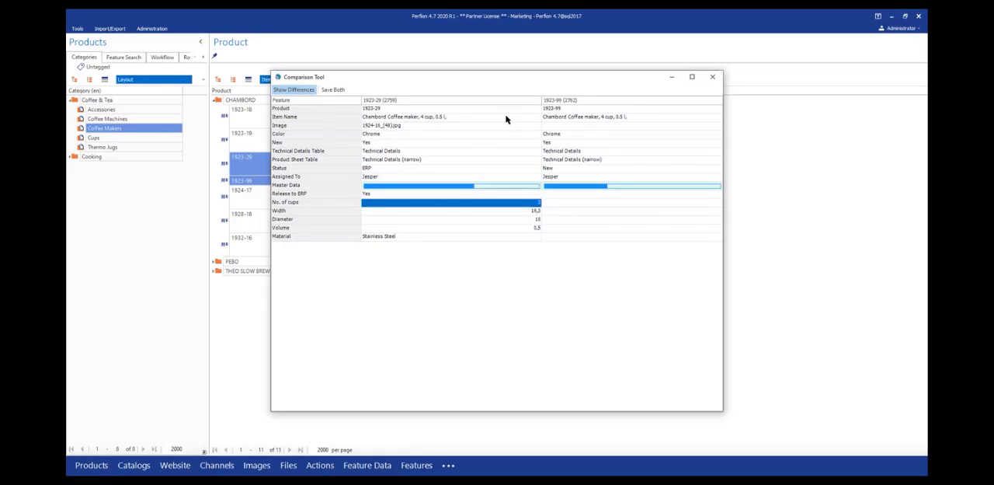
pyautogui.hotkey('alt', 'Right')
pyautogui.press('Down')
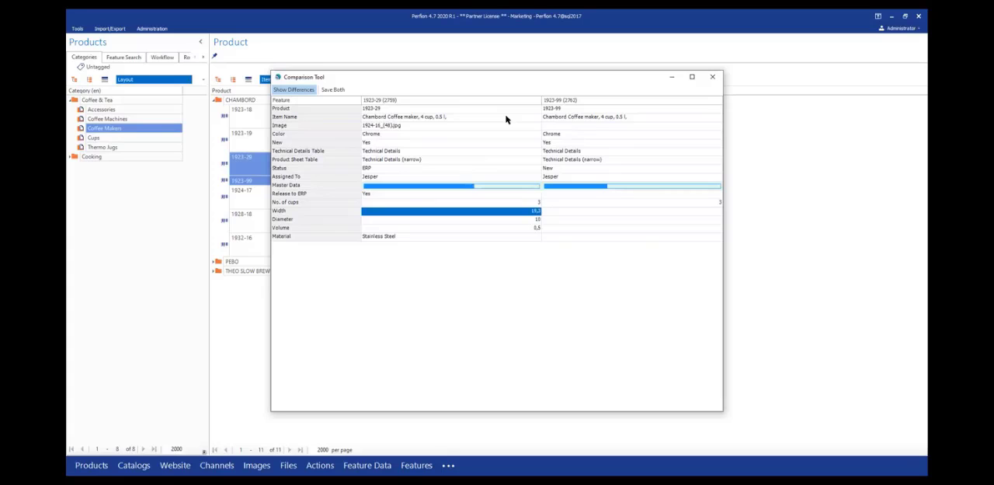
# - Set the Width of product 1923-99 to 20 instead of copying it from 1923-29
pyautogui.press('Right')
pyautogui.write('20')
pyautogui.press('Return')
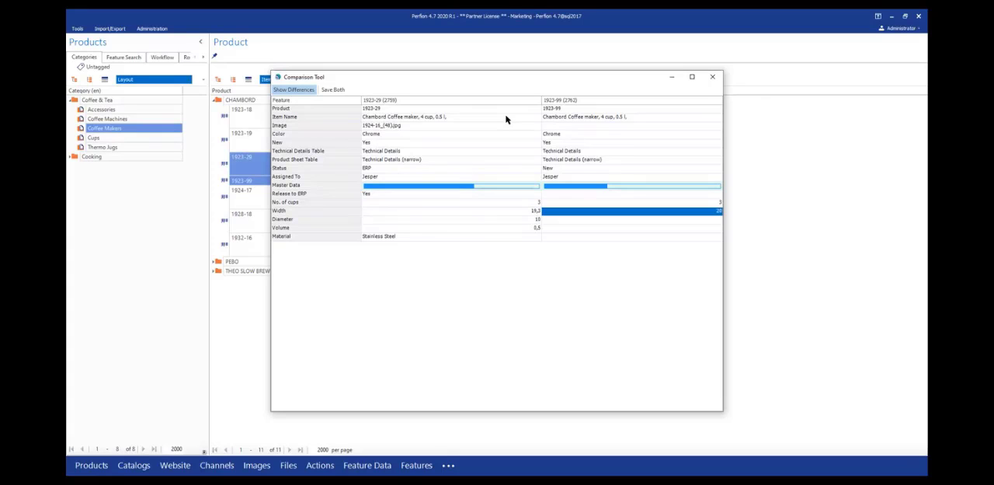
# - Copy the Diameter, Volume and Material values from product 1923-29 to 1923-99, then save both products and close the comparison
pyautogui.press('Down')
pyautogui.press('Left')
pyautogui.hotkey('ctrl', 'Right')
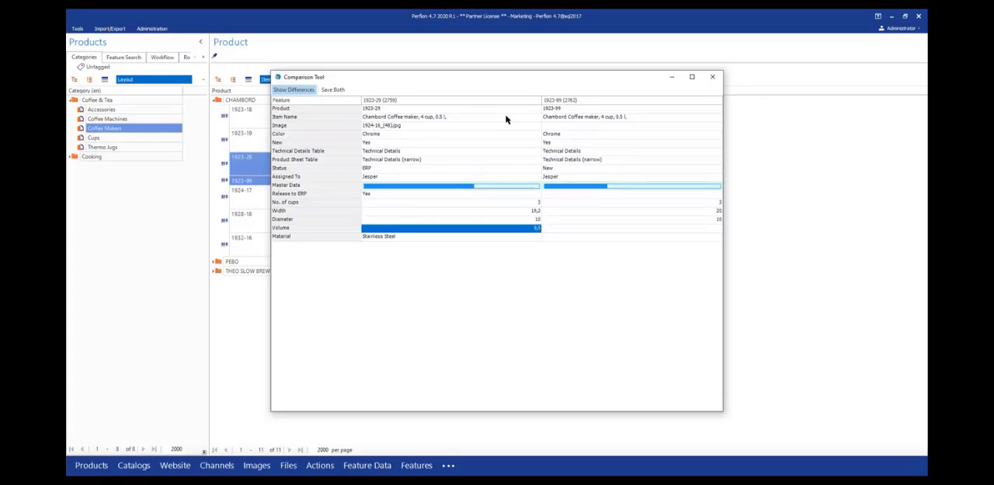
pyautogui.hotkey('ctrl', 'Right')
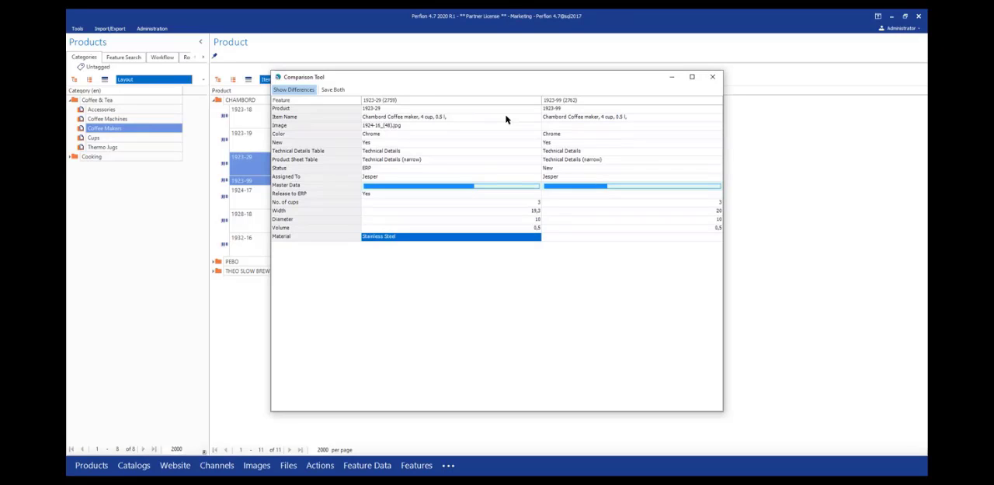
pyautogui.hotkey('ctrl', 'Right')
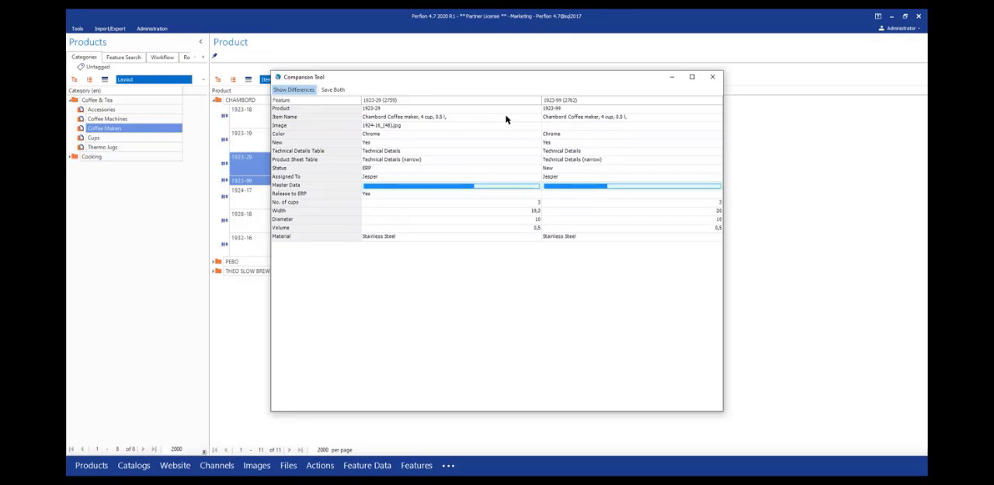
pyautogui.click(293, 90)
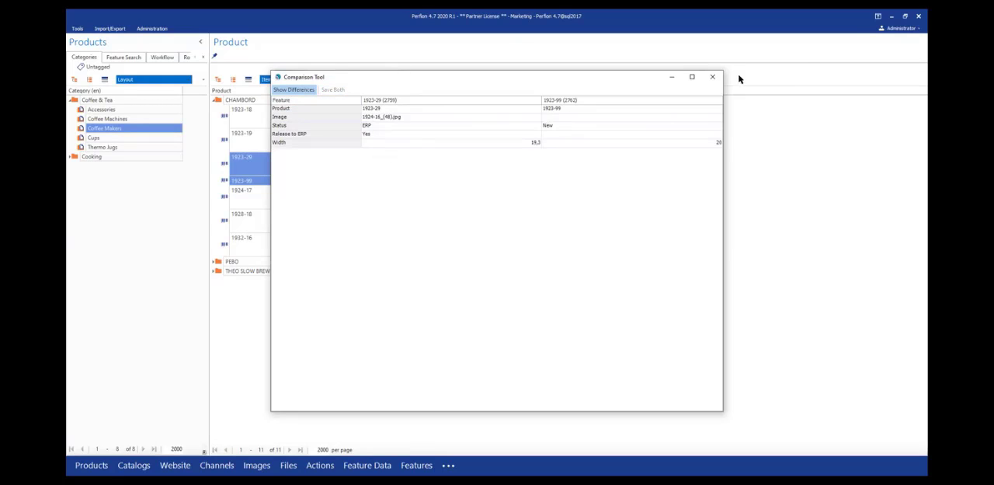
pyautogui.click(713, 77)
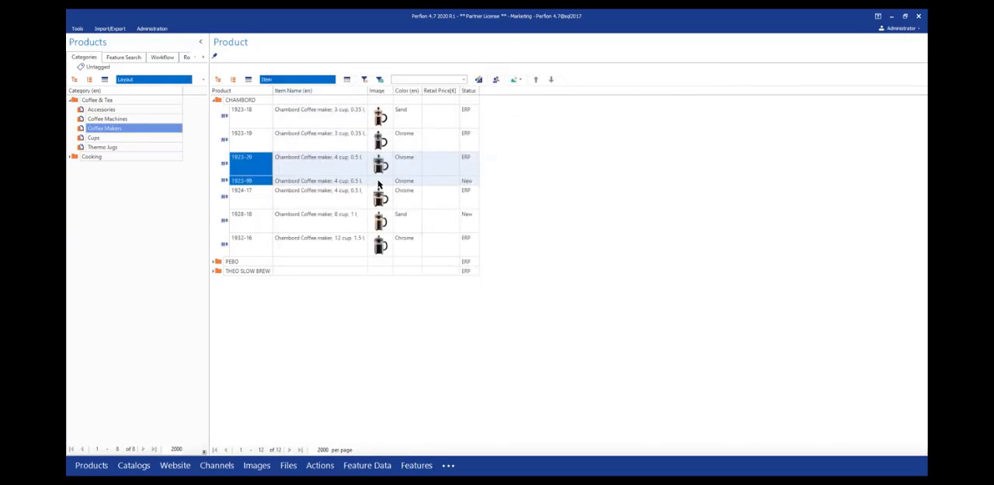
# - Reopen the comparison of products 1923-29 and 1923-99 and show all features instead of only the differences
pyautogui.click(379, 182)
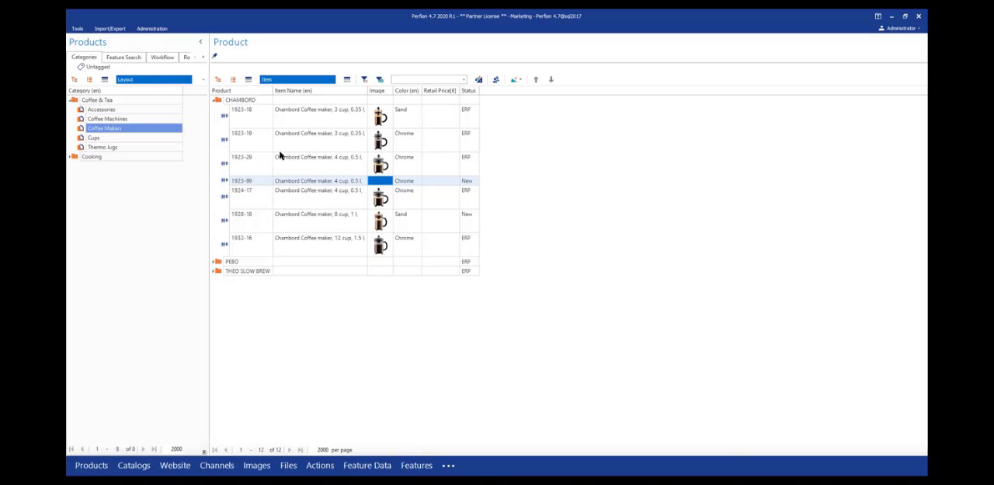
pyautogui.hotkey('shift', 'Up')
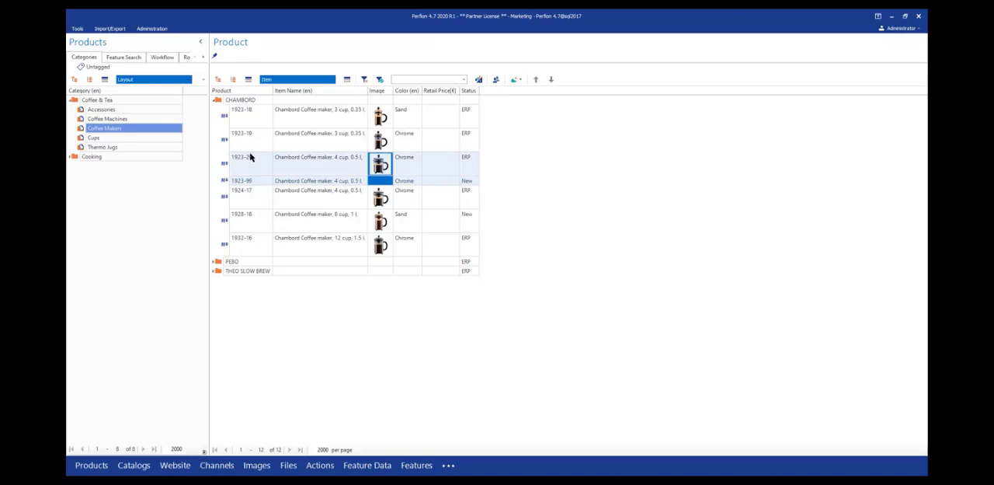
pyautogui.rightClick(251, 158)
pyautogui.click(224, 179)
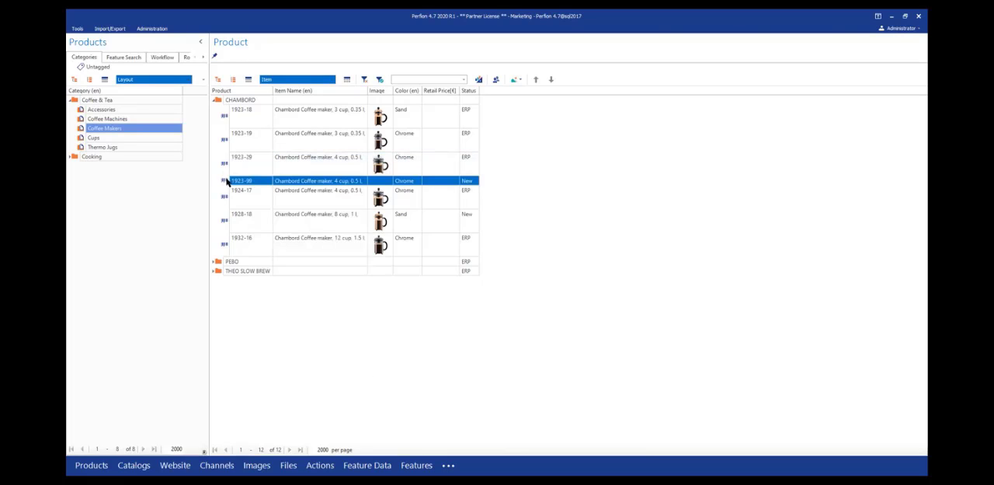
pyautogui.hotkey('shift', 'Up')
pyautogui.rightClick(239, 180)
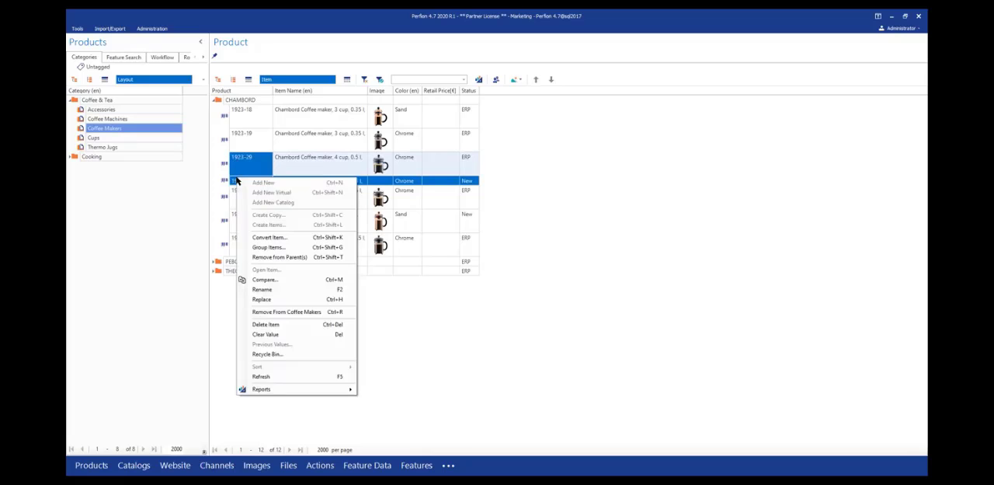
pyautogui.click(288, 282)
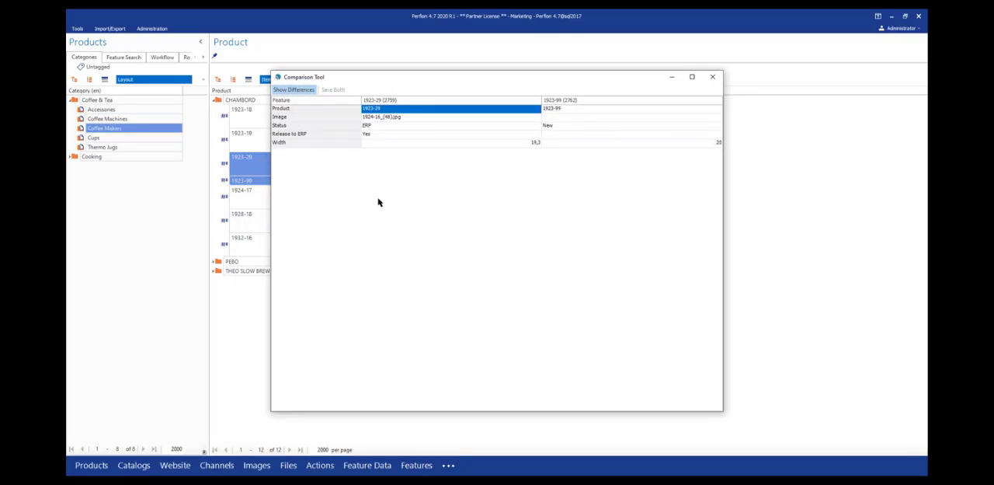
pyautogui.click(292, 90)
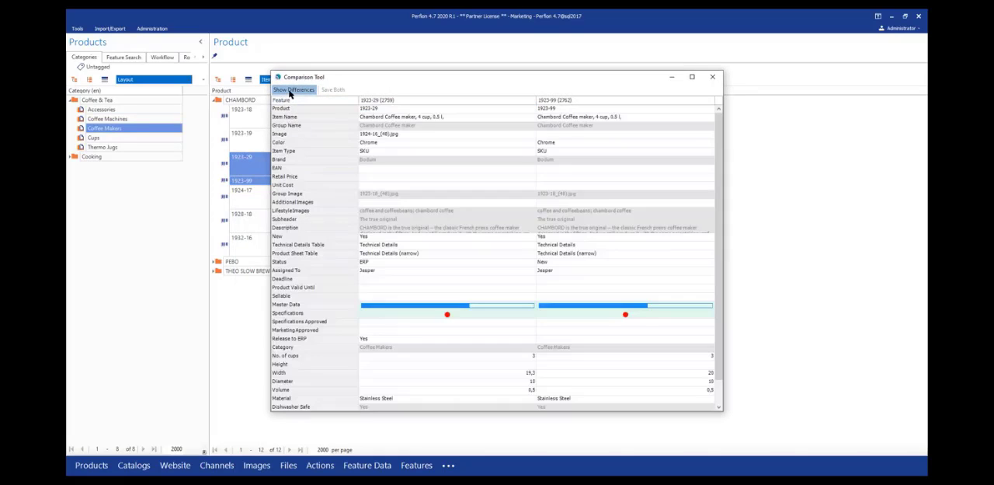
# - Copy the Image value from product 1923-29 to 1923-99, save both products and close the comparison
pyautogui.click(405, 136)
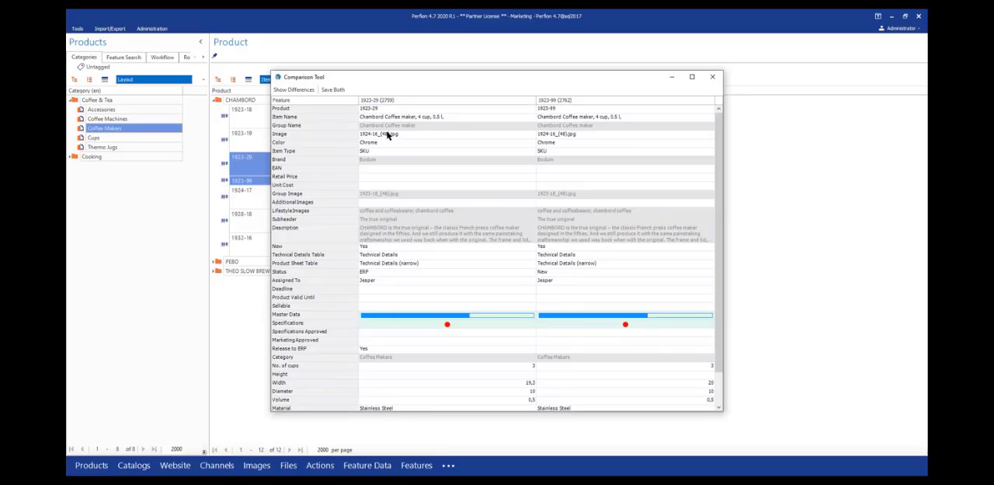
pyautogui.click(303, 90)
pyautogui.click(332, 90)
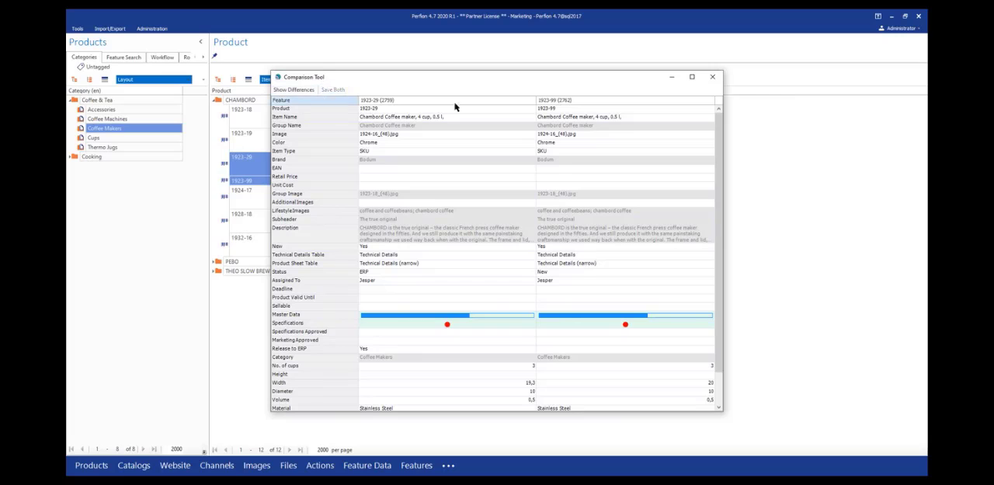
pyautogui.click(712, 77)
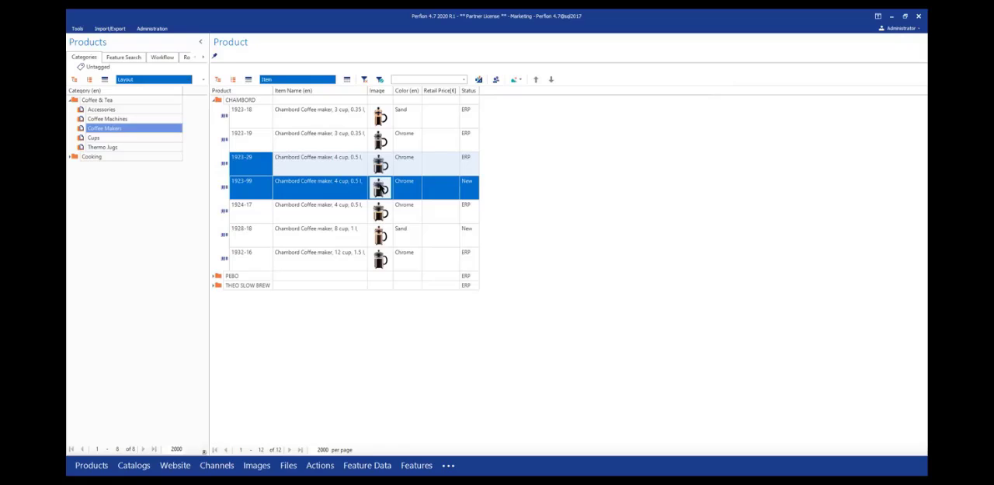
pyautogui.click(571, 289)
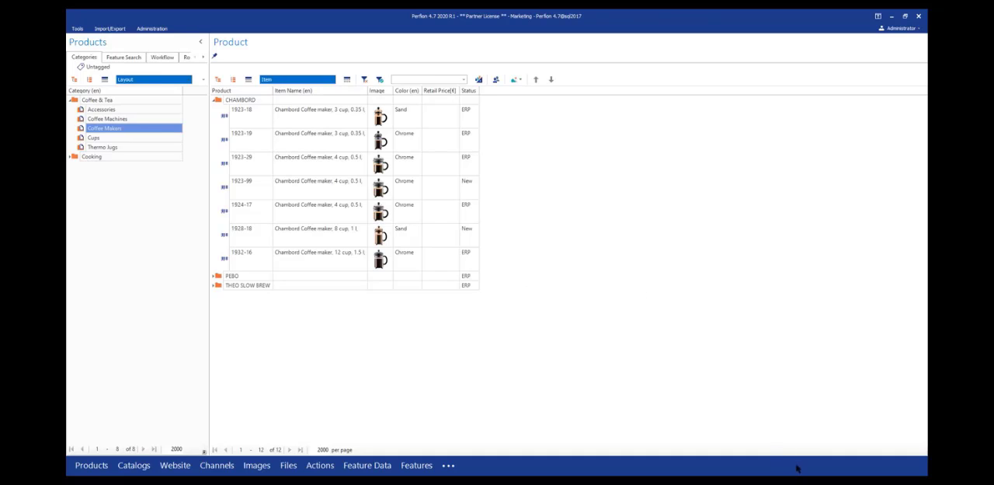
pyautogui.moveTo(800, 474)
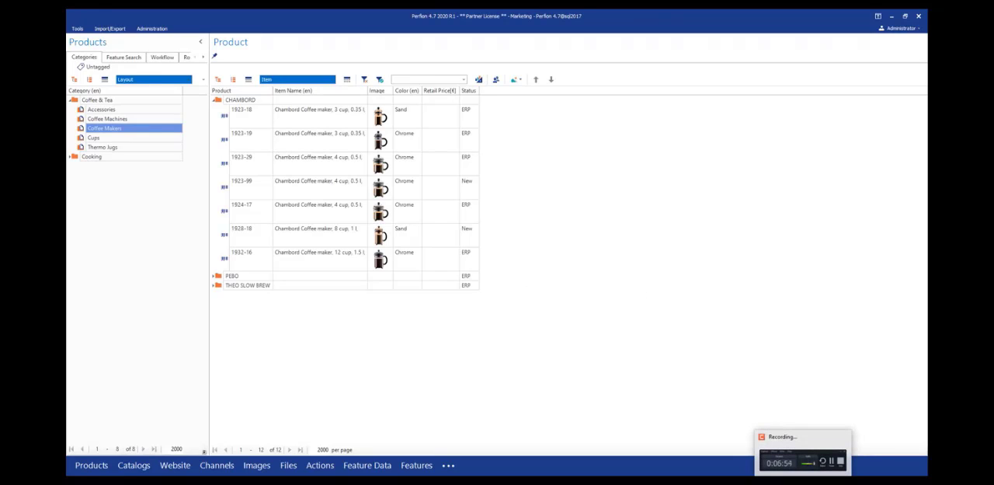